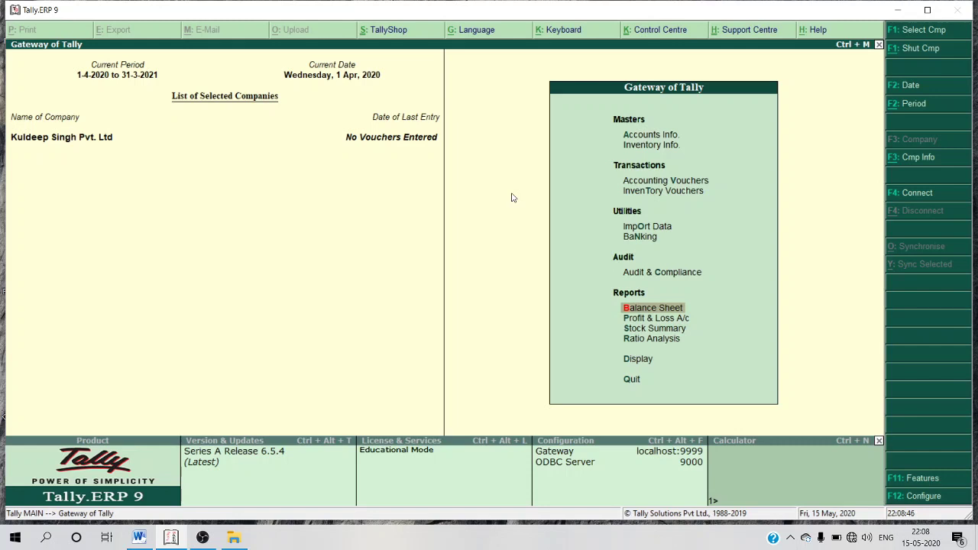
Step: Open the company's Balance Sheet, review its liabilities and assets, and return to the Gateway of Tally
key("Down")
key("Up")
key("Return")
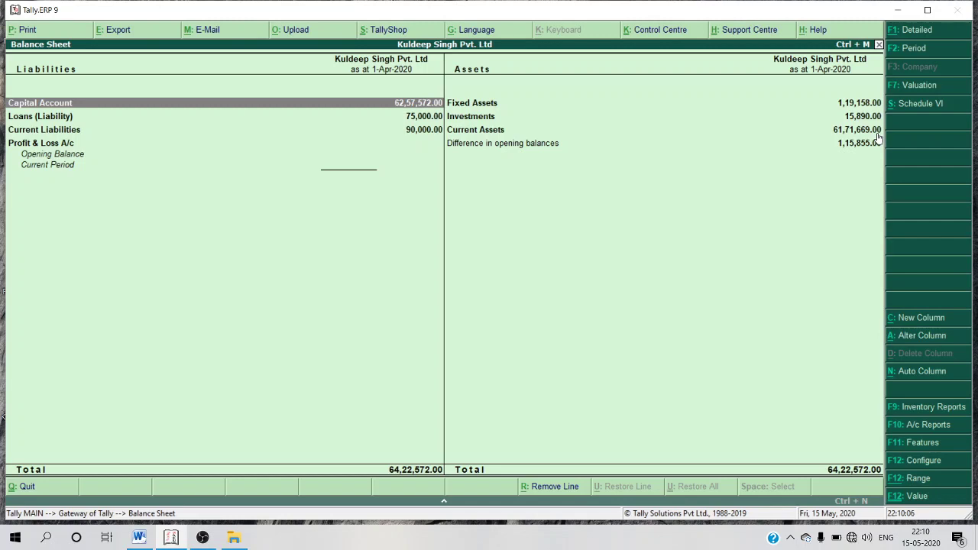
key("Escape")
Step: Open Inventory Info. under Masters from the Gateway of Tally
key("Up")
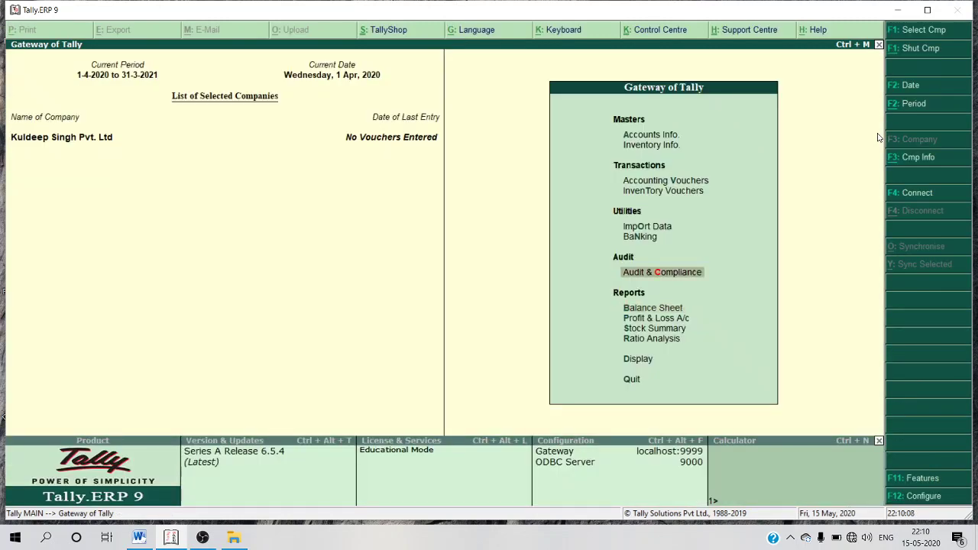
key("Up")
key("Up")
key("Up")
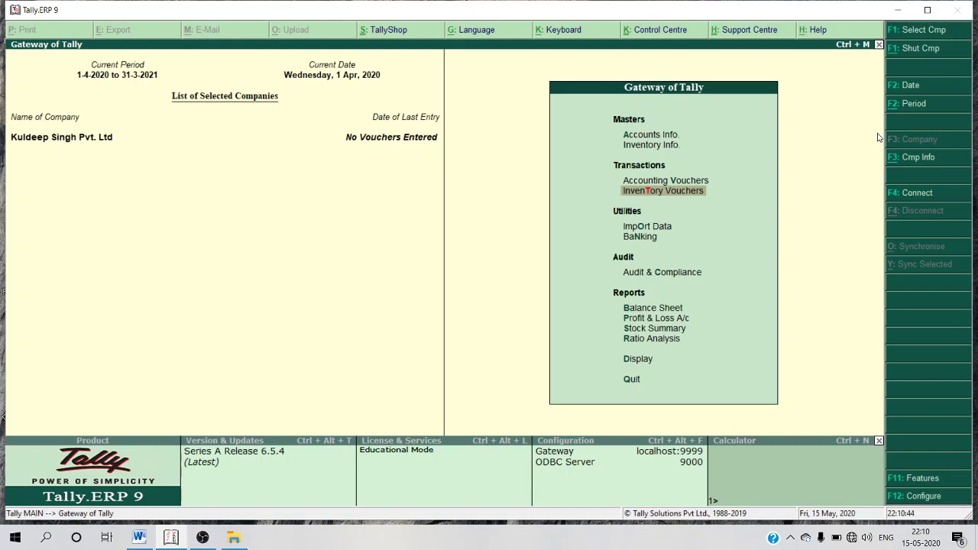
key("Up")
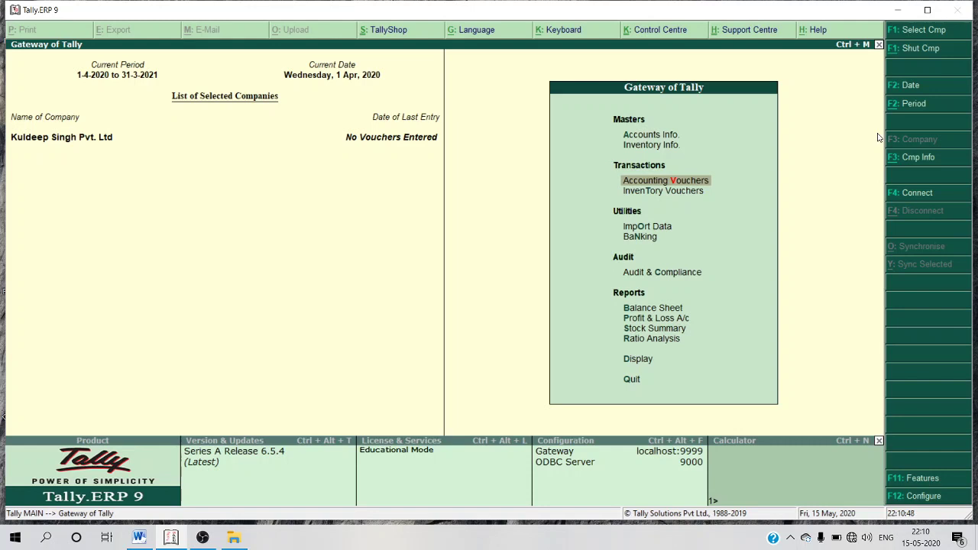
key("Up")
key("Up")
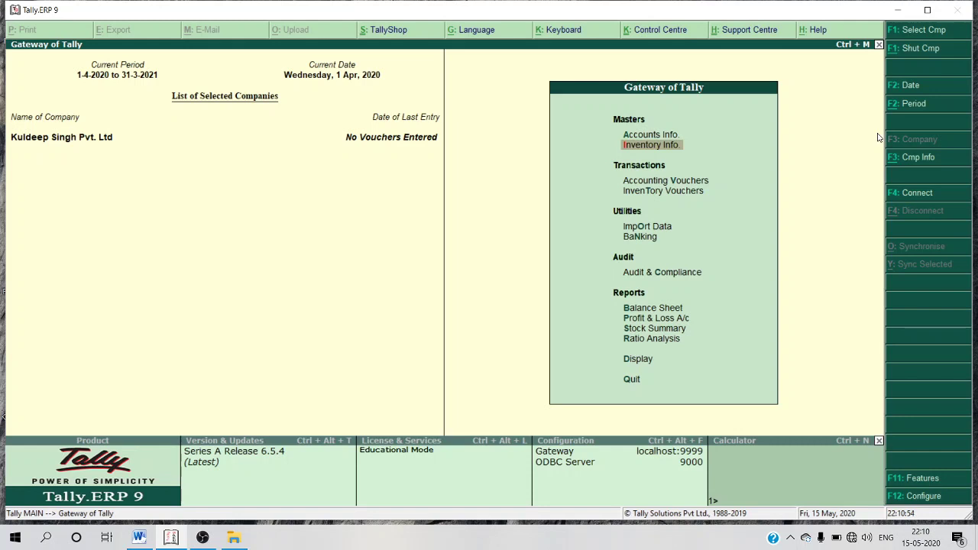
key("Up")
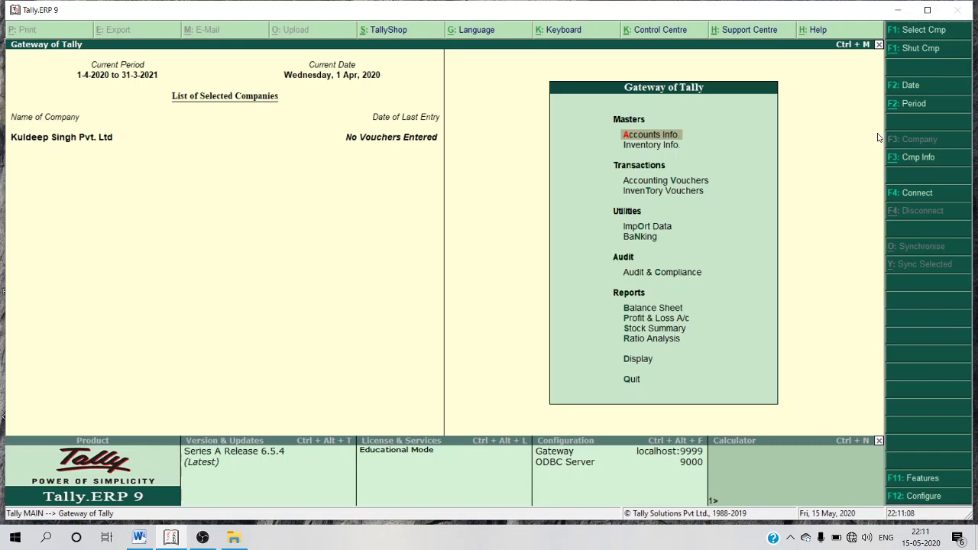
key("Down")
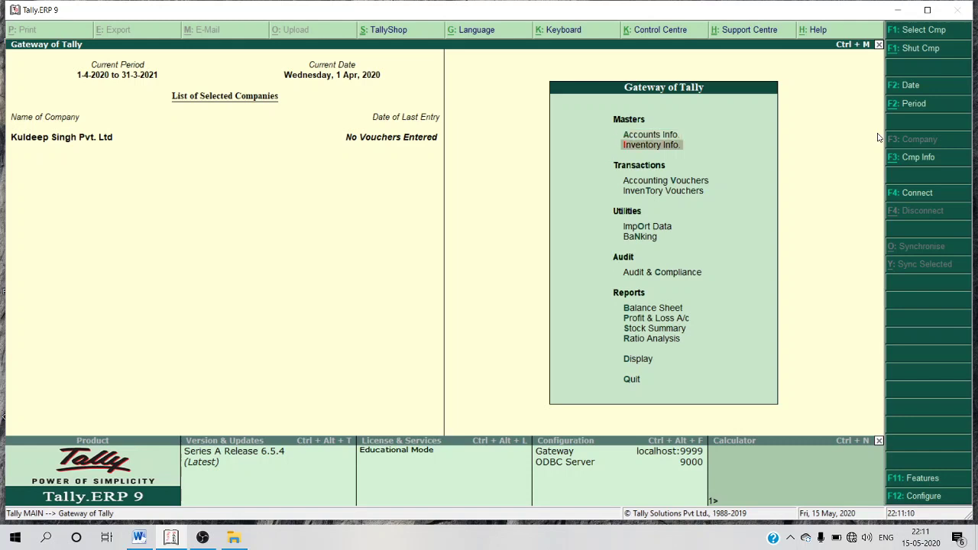
key("Up")
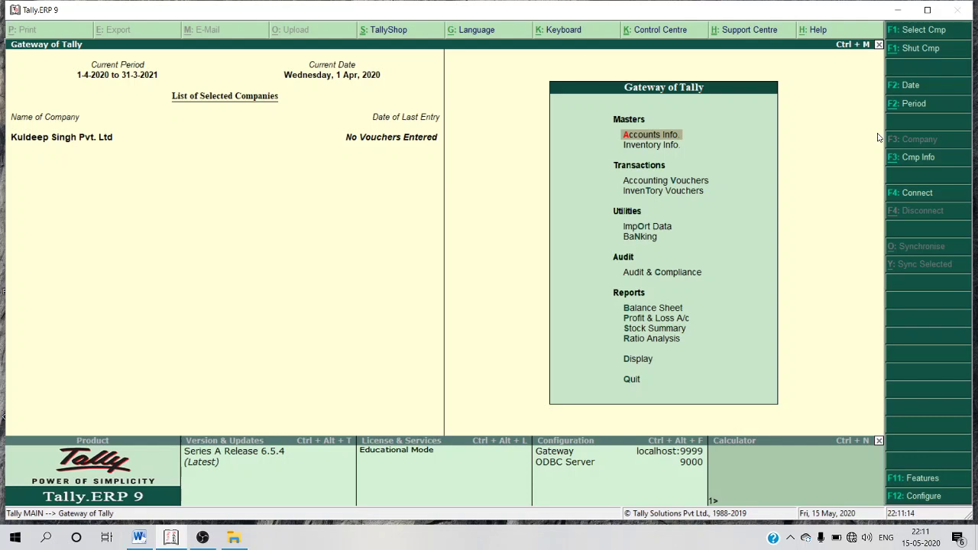
key("Down")
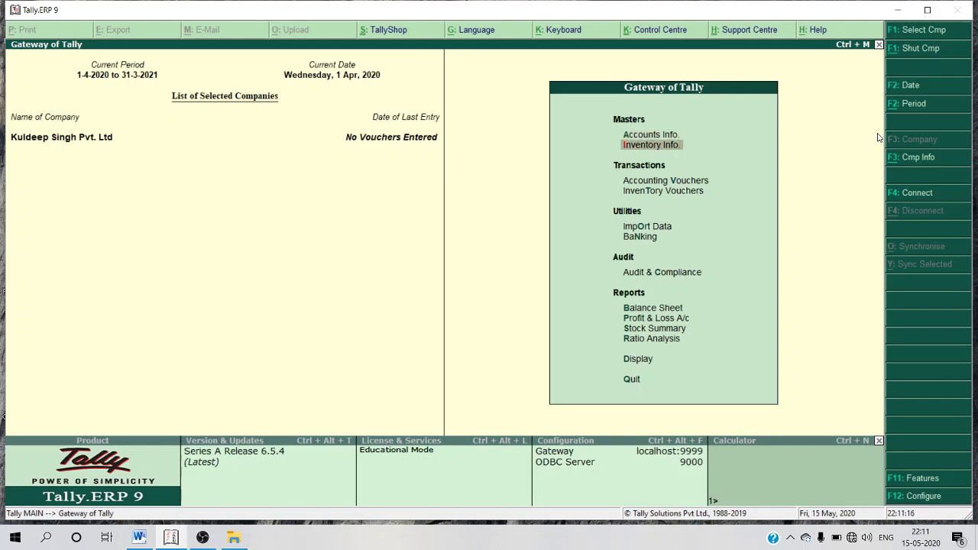
key("Return")
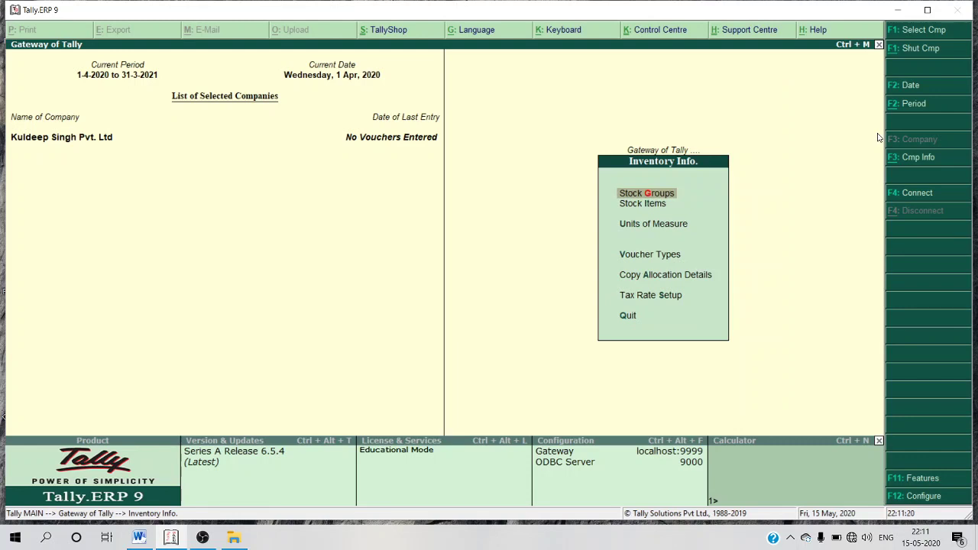
key("Down")
key("Up")
key("Down")
key("Down")
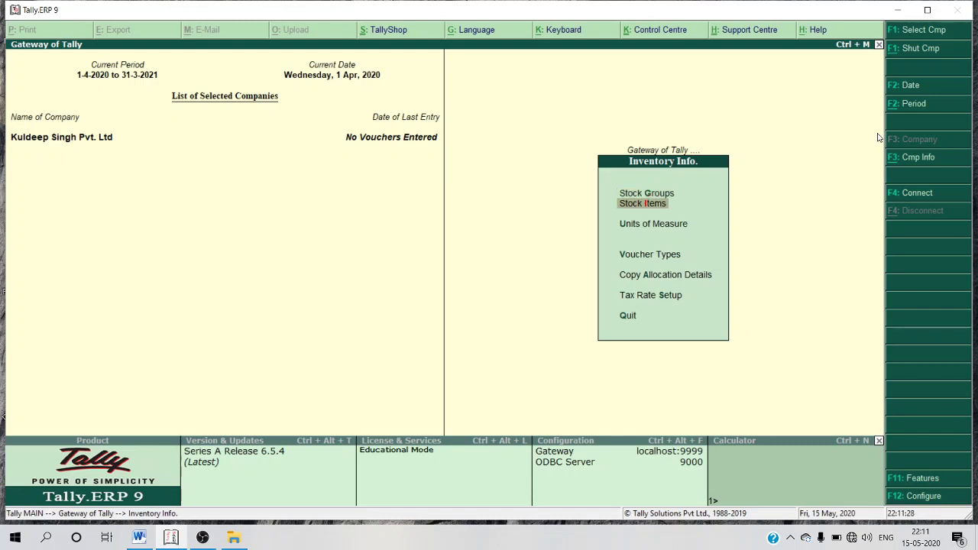
key("Up")
key("Up")
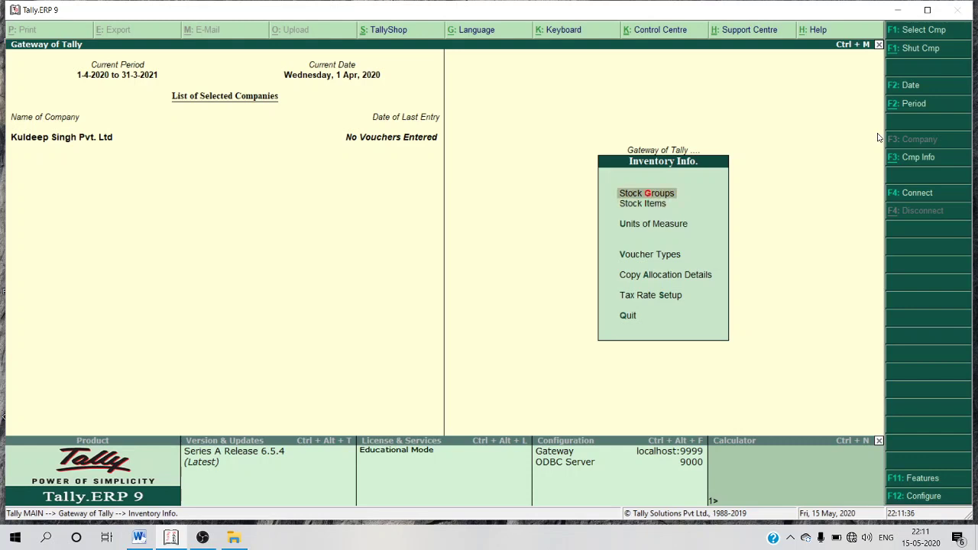
key("Down")
key("Down")
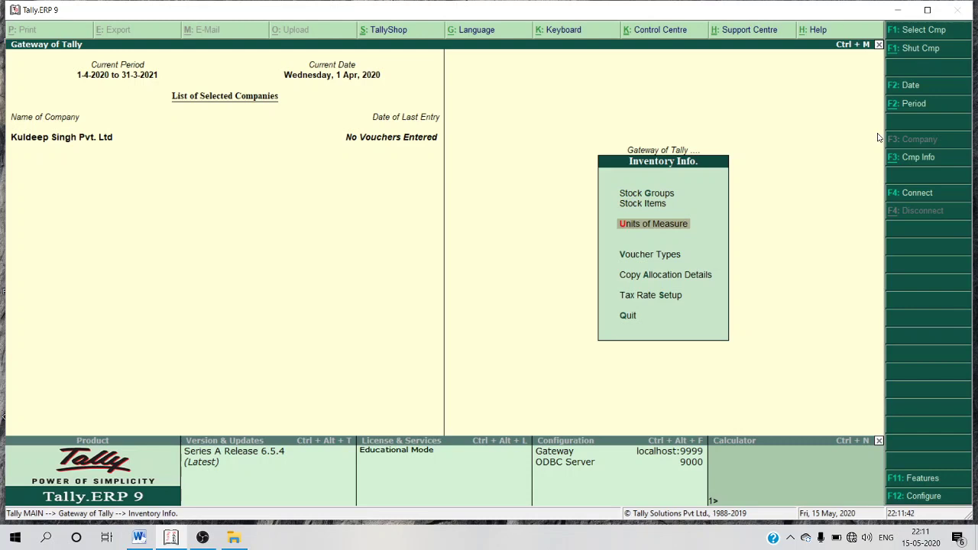
key("Up")
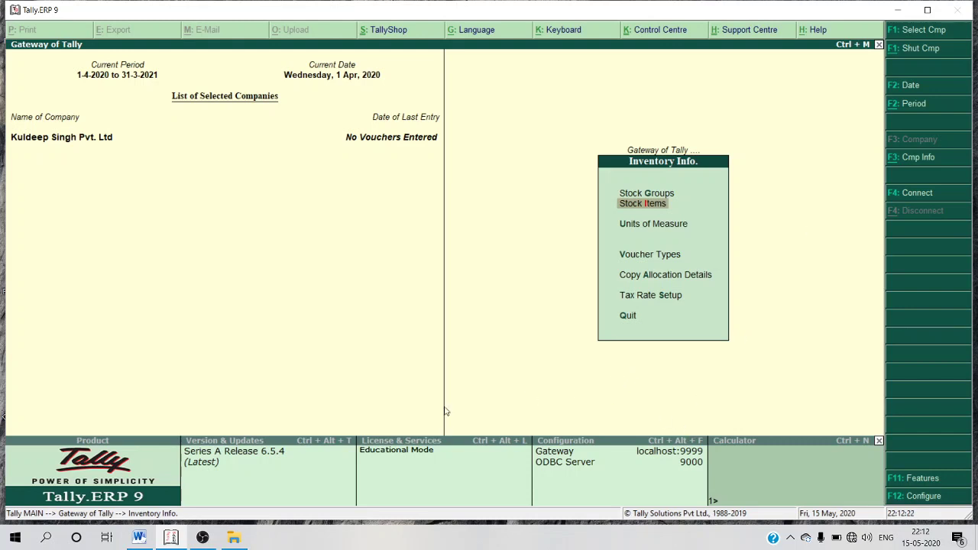
Step: Switch to the Word document on stock groups and examine the paired products in the TYPE- A table
left_click(139, 538)
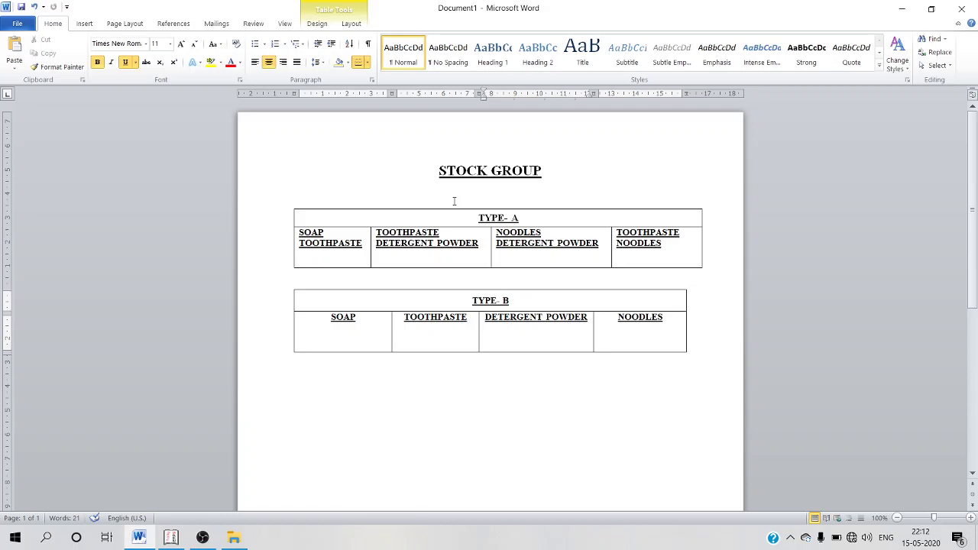
left_click_drag(477, 217, 520, 220)
triple_click(507, 301)
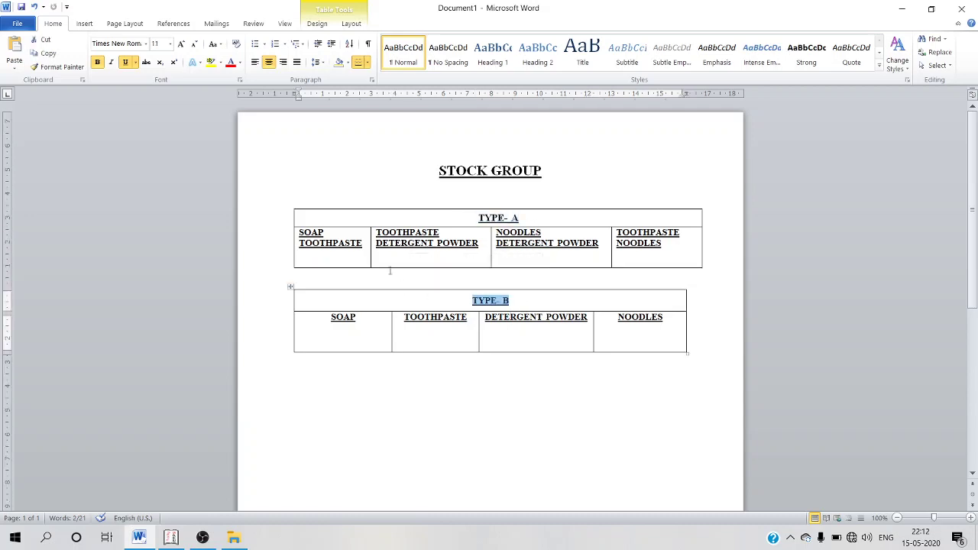
left_click(358, 243)
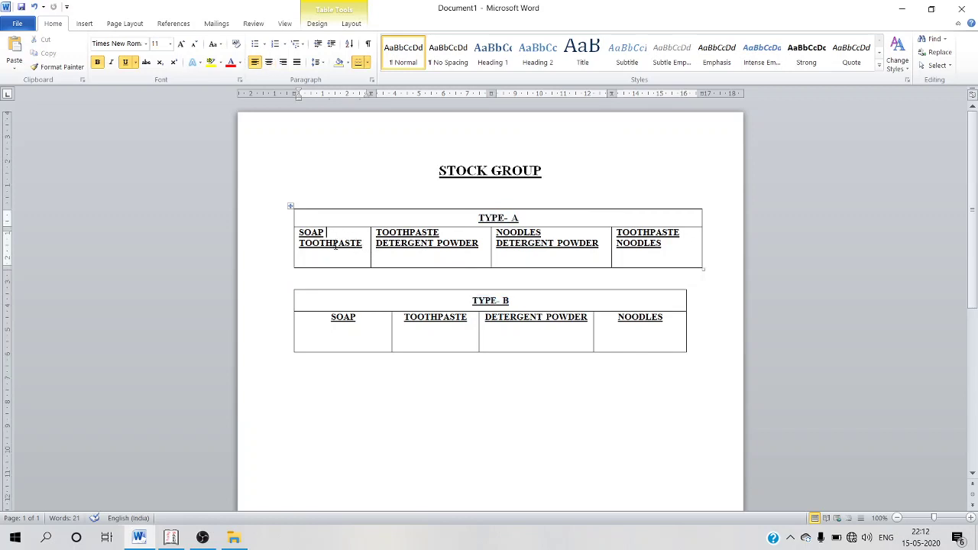
left_click(334, 245)
left_click(333, 235)
left_click(412, 243)
left_click(502, 235)
left_click(638, 233)
left_click(587, 232)
left_click(451, 243)
left_click(352, 243)
Step: Compare the single-product groups in the TYPE- B table with the mixed product pairs in the TYPE- A table
left_click(358, 322)
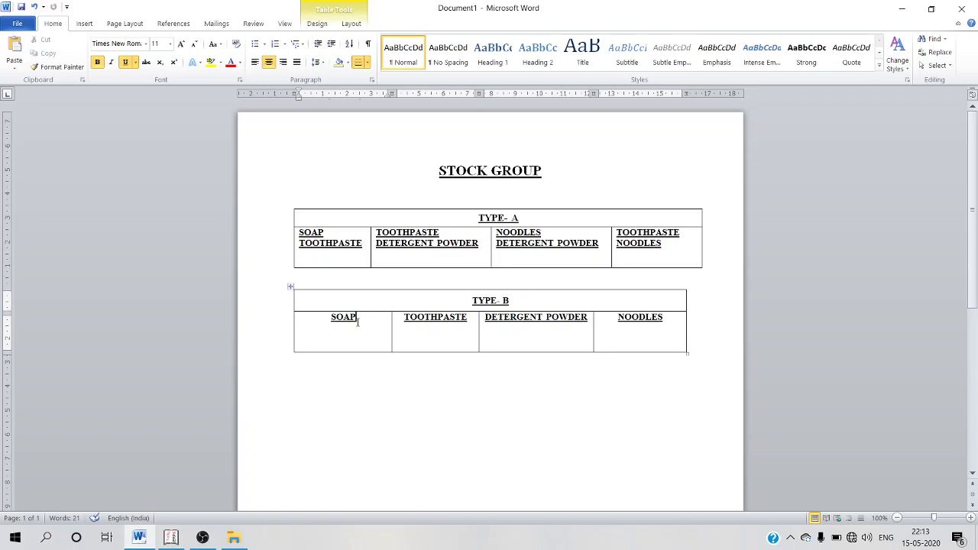
left_click(418, 332)
left_click(537, 327)
left_click(620, 321)
left_click(445, 243)
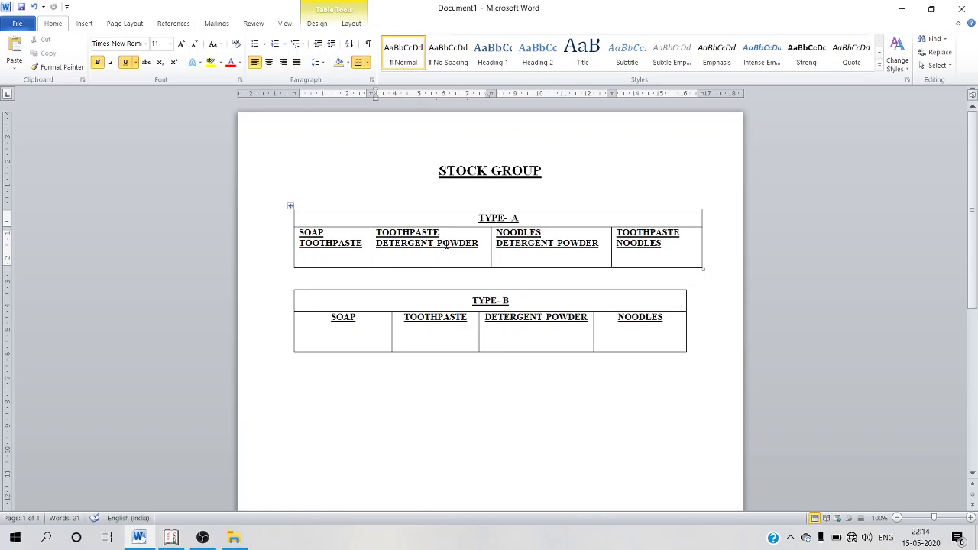
key("Left")
key("Right")
left_click(638, 250)
left_click(366, 246)
left_click(457, 236)
left_click(651, 243)
left_click(598, 304)
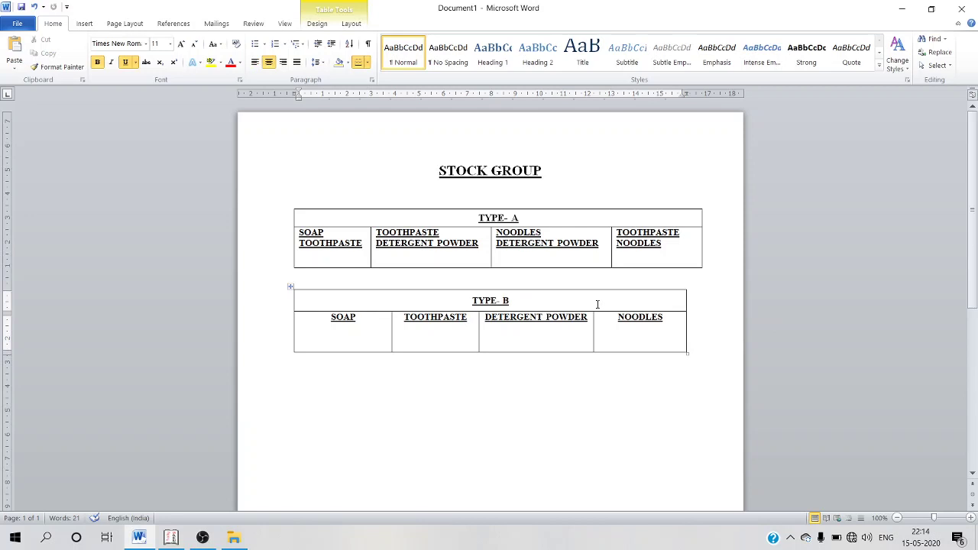
left_click(442, 328)
left_click(442, 328)
left_click_drag(470, 301, 509, 301)
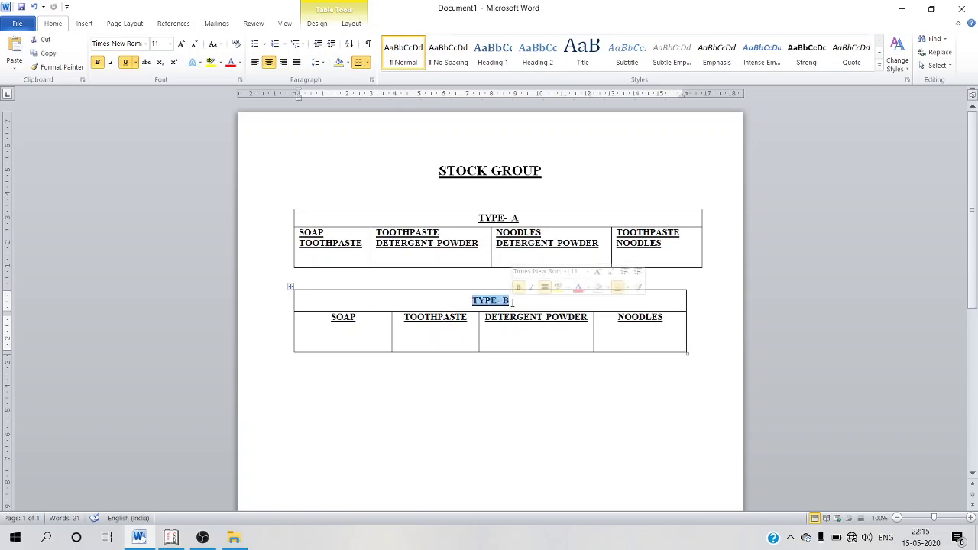
left_click(386, 321)
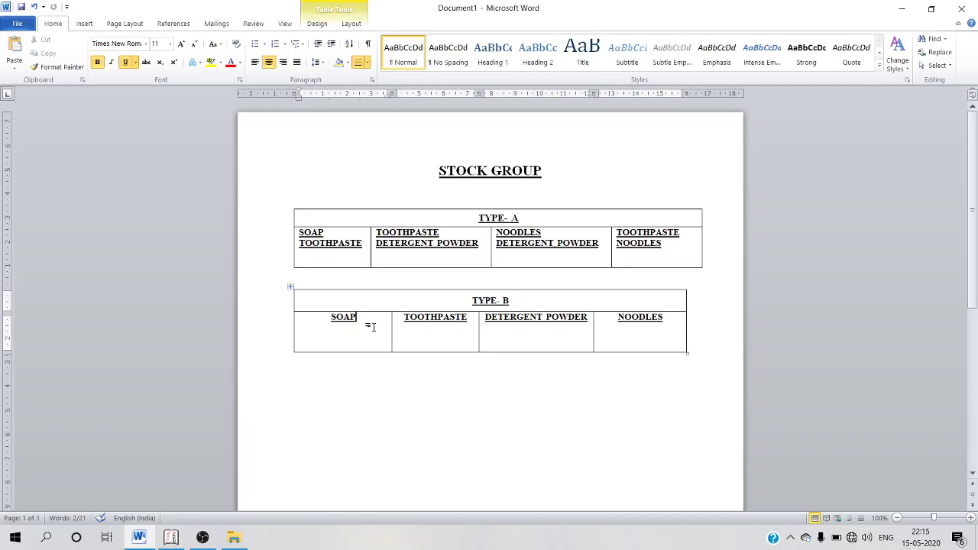
left_click(442, 329)
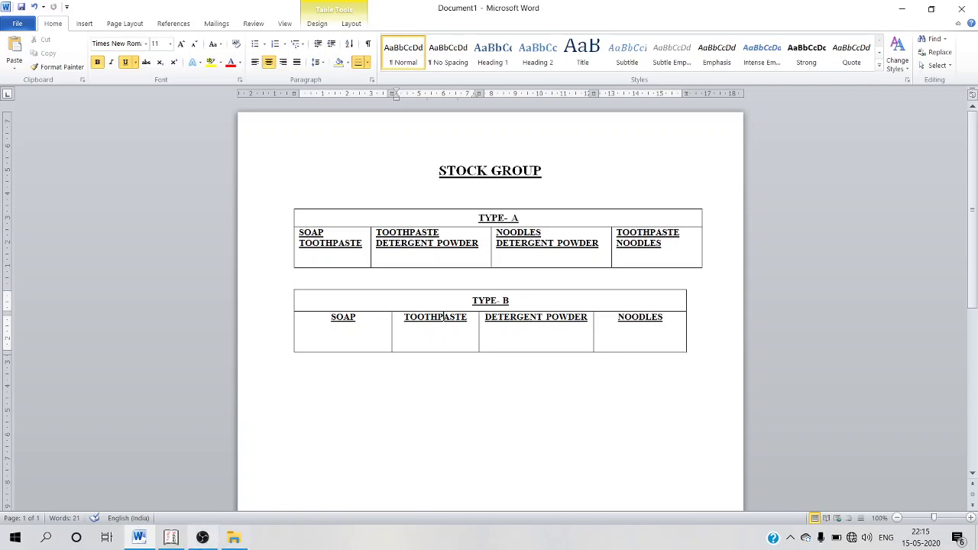
Step: Switch back to Tally.ERP 9 and start creating a single stock group
left_click(183, 543)
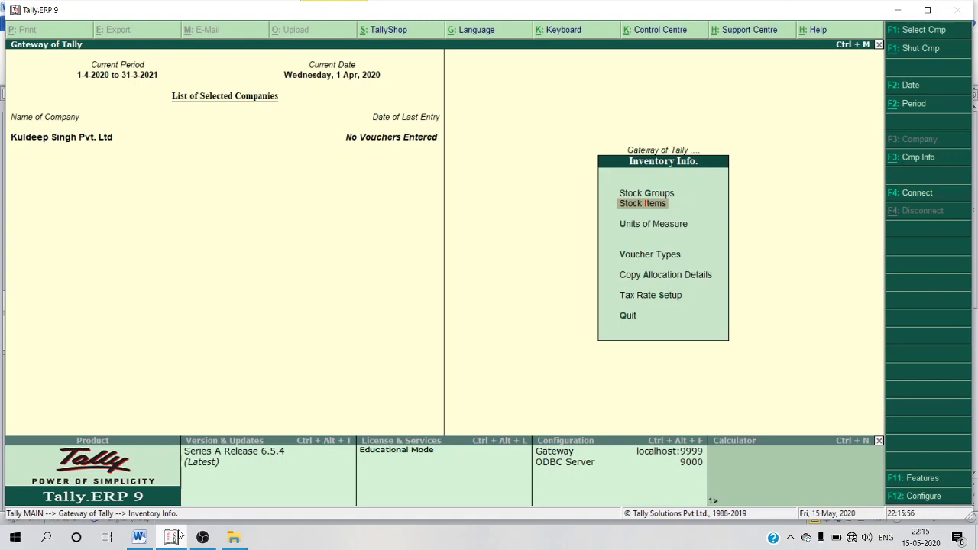
key("Up")
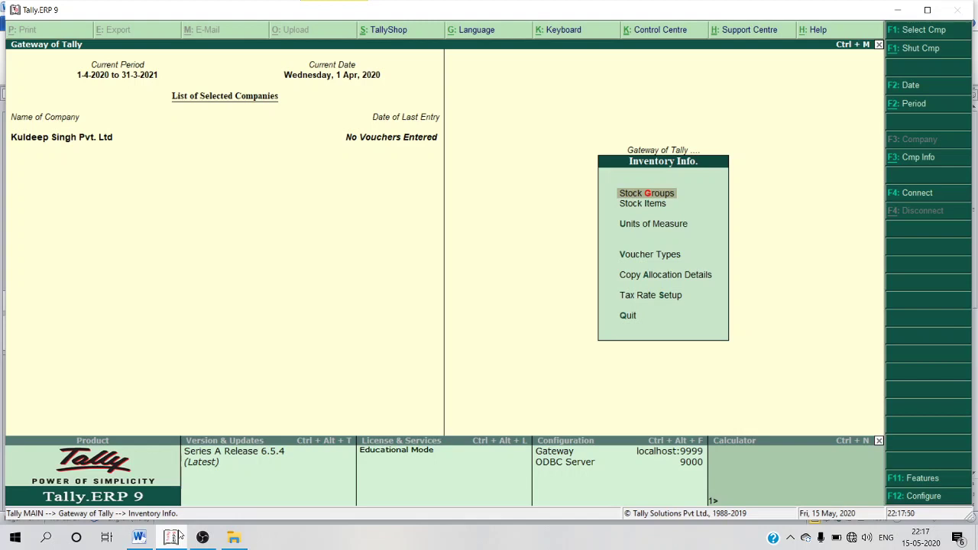
key("Return")
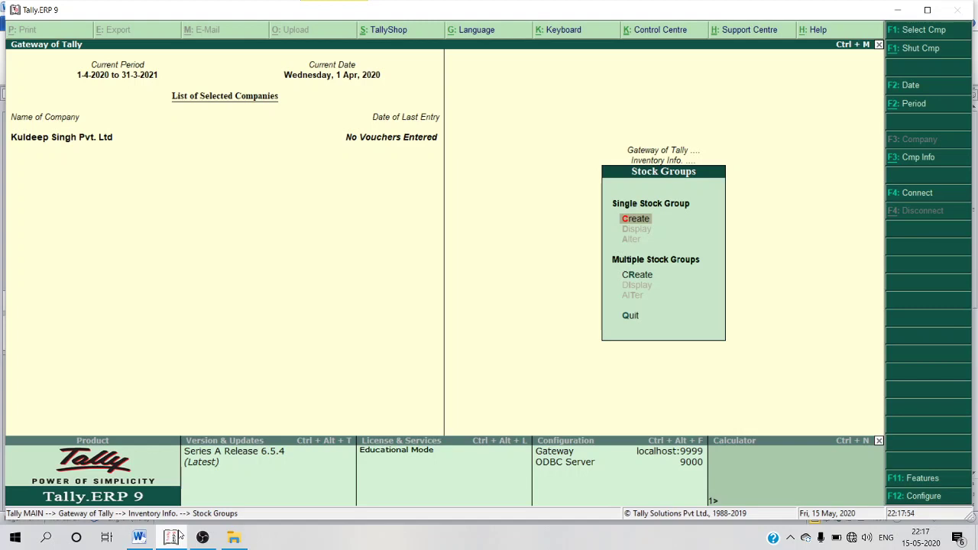
key("Down")
key("Up")
key("Down")
key("Up")
key("Return")
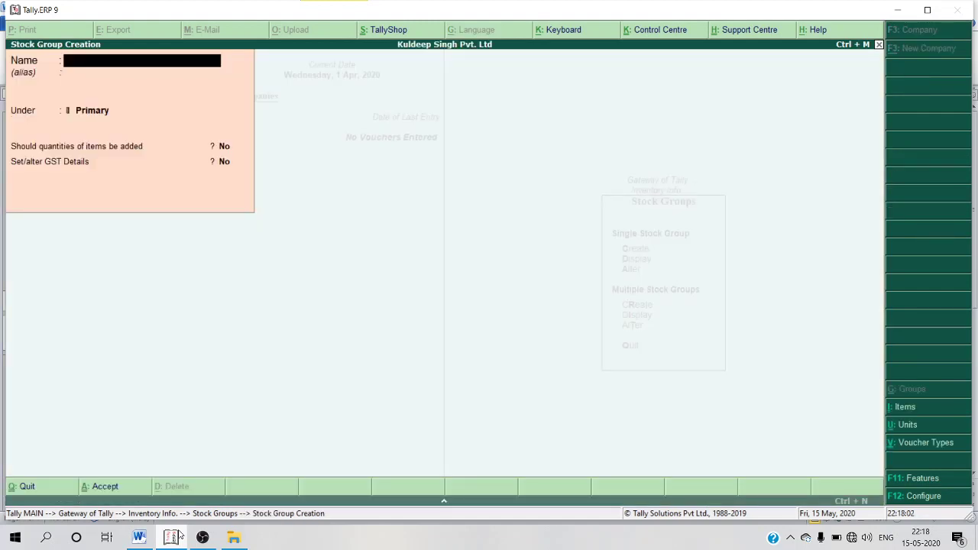
Step: Name the stock group CEILING FAN, place it under Primary, and set the adding of item quantities to Yes
type("CEILING FAN")
key("Return")
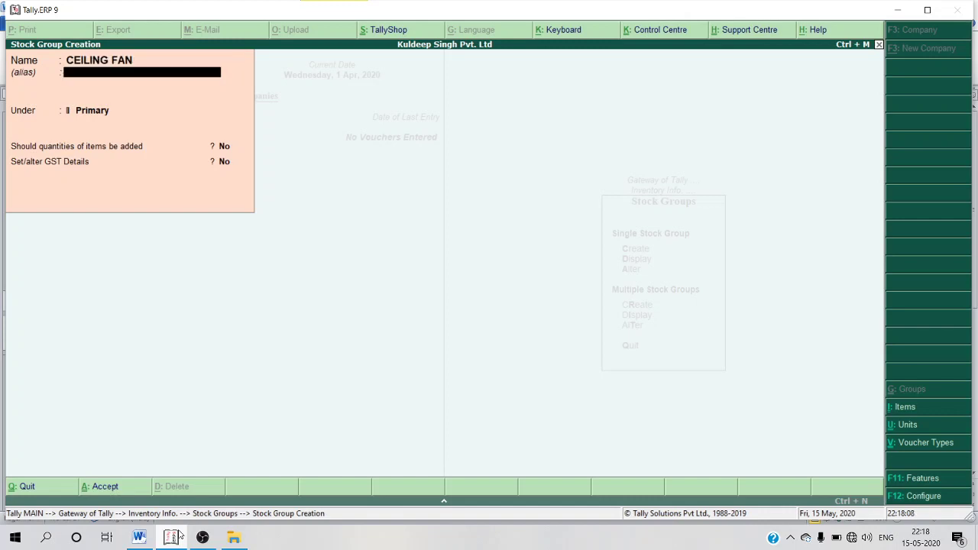
key("Return")
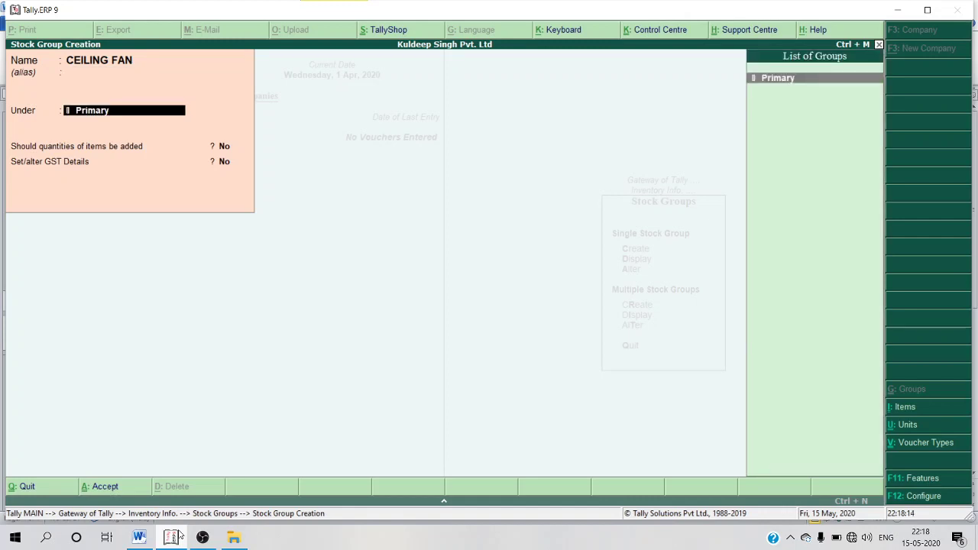
key("Return")
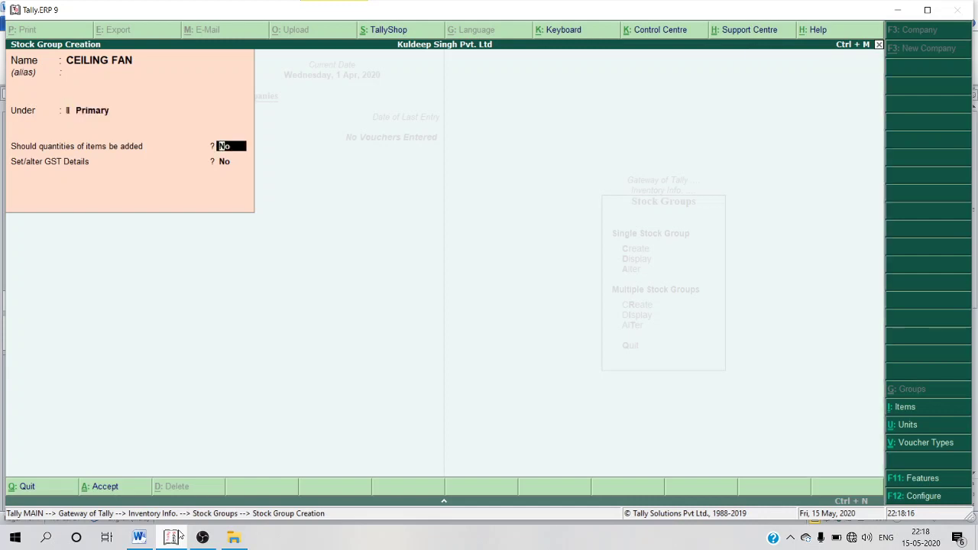
type("y")
key("Return")
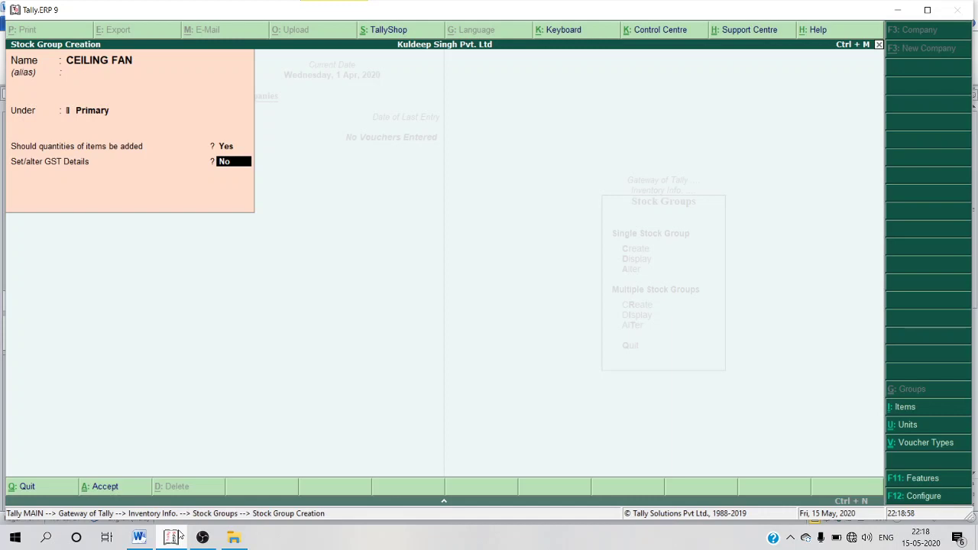
Step: Enable GST details for the CEILING FAN stock group and set its taxability to Taxable
type("y")
key("Return")
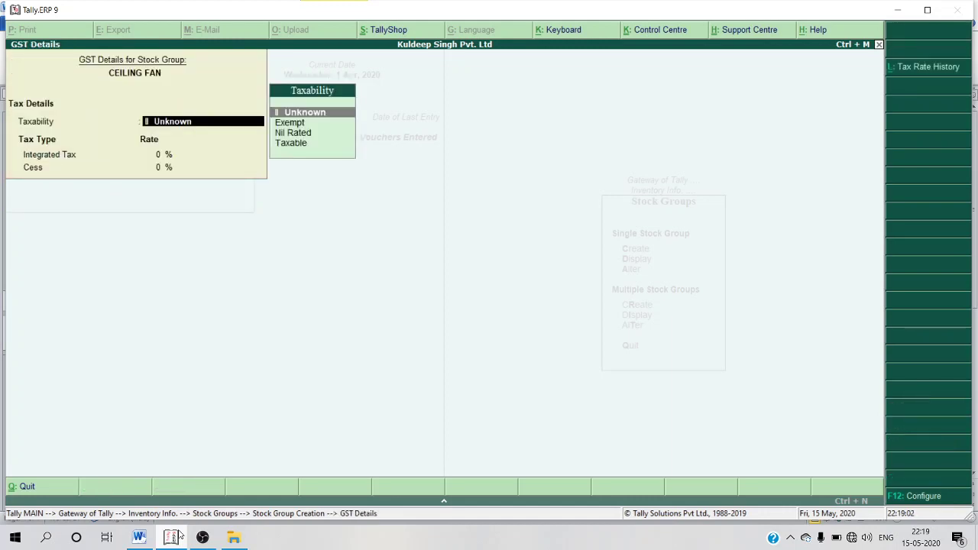
key("Down")
key("Down")
key("Down")
key("Return")
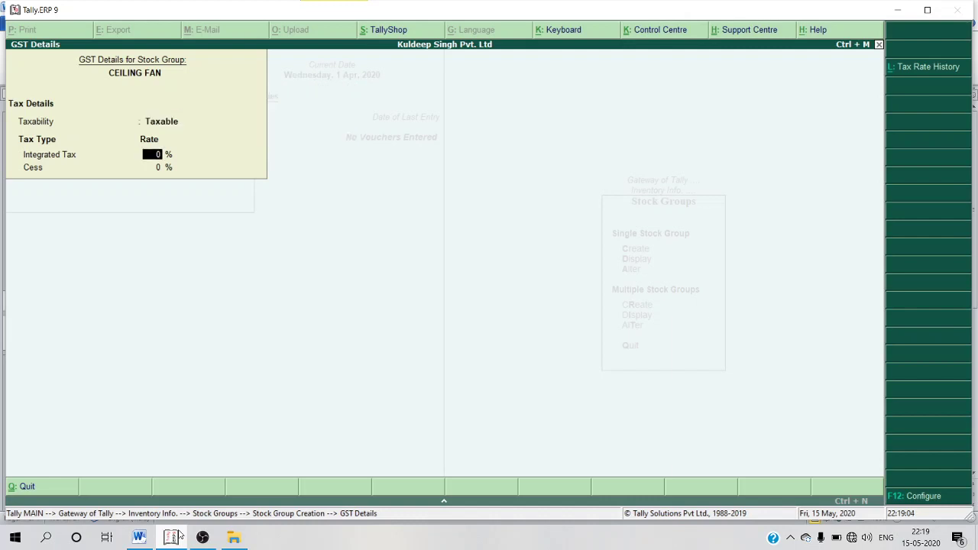
Step: Return to the taxability setting of the CEILING FAN stock group and review the available taxability options
key("BackSpace")
key("Up")
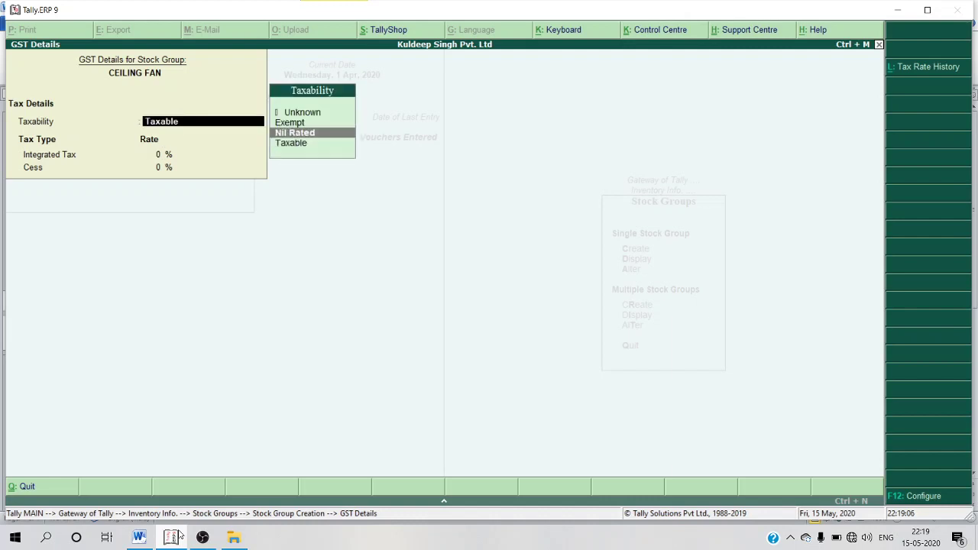
key("Up")
key("Down")
key("Down")
key("Up")
key("Up")
key("Down")
key("Down")
key("Up")
key("Up")
key("Down")
key("Up")
key("Down")
key("Down")
key("Up")
key("Down")
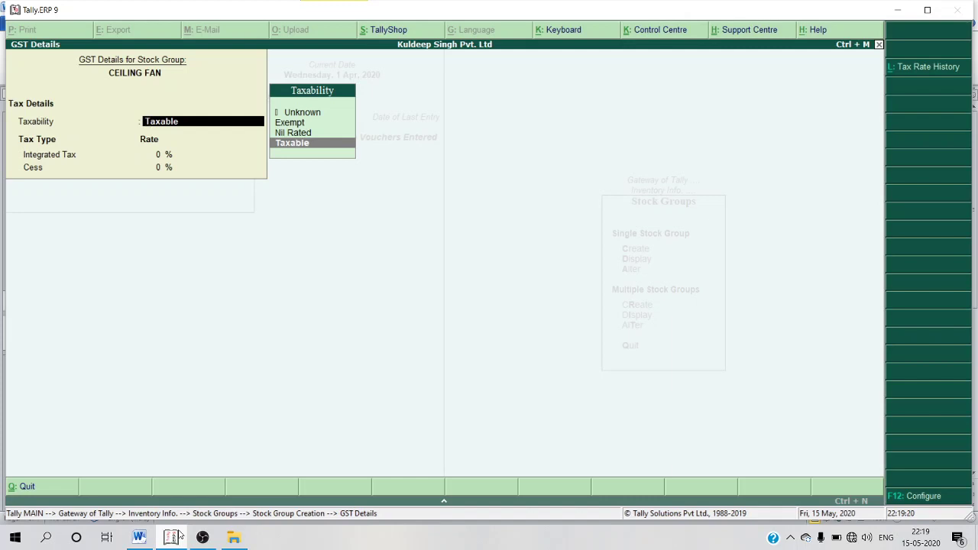
Step: Leave the GST details, set the CEILING FAN group's GST details option to No, and save the stock group
key("Up")
key("Down")
key("Escape")
key("y")
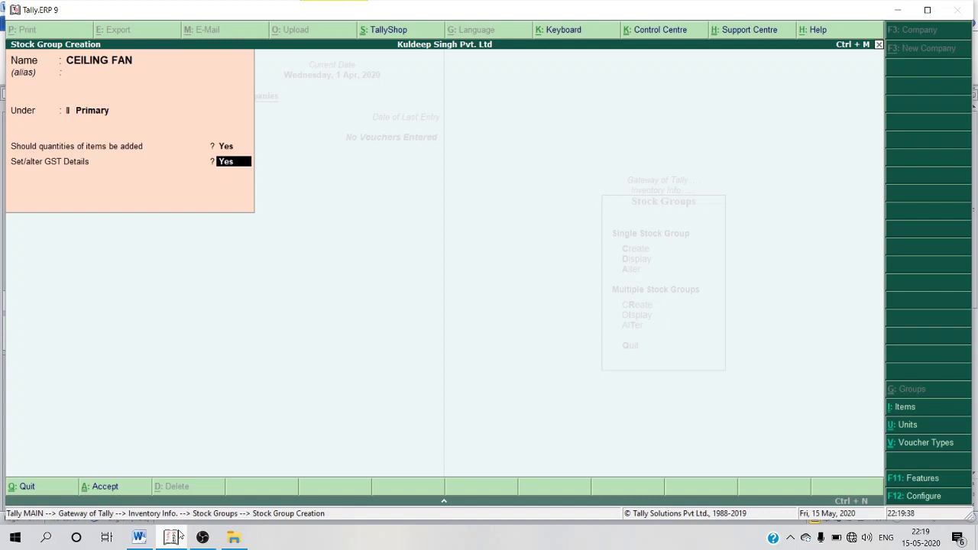
type("N")
key("Return")
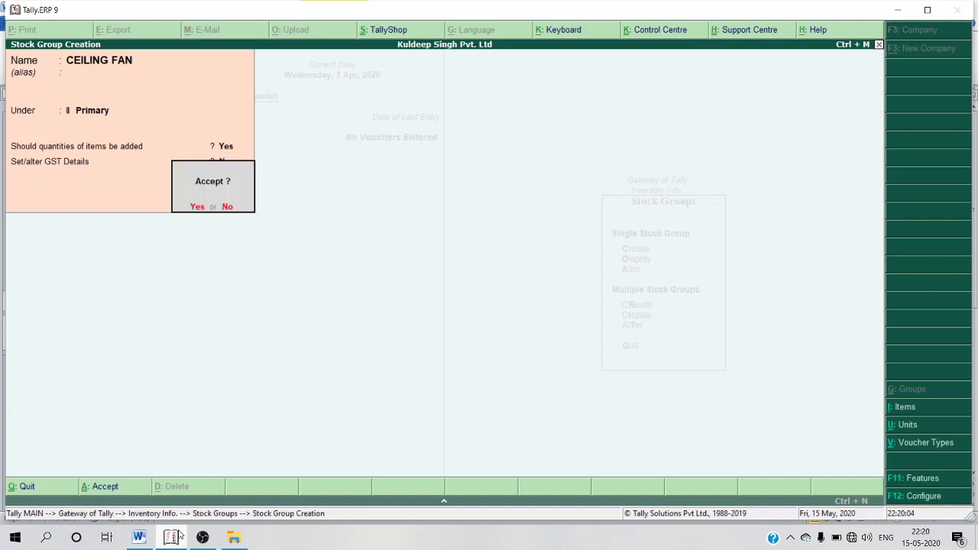
key("Return")
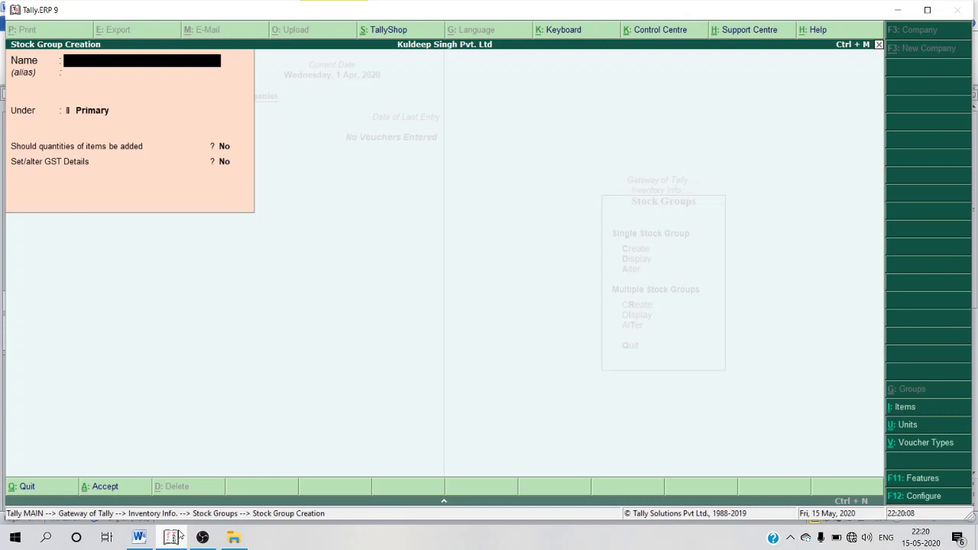
Step: Create a TABLE FAN stock group under Primary with adding of item quantities set to Yes and GST details left at No
type("TABLE FAN")
key("Return")
key("Return")
key("Return")
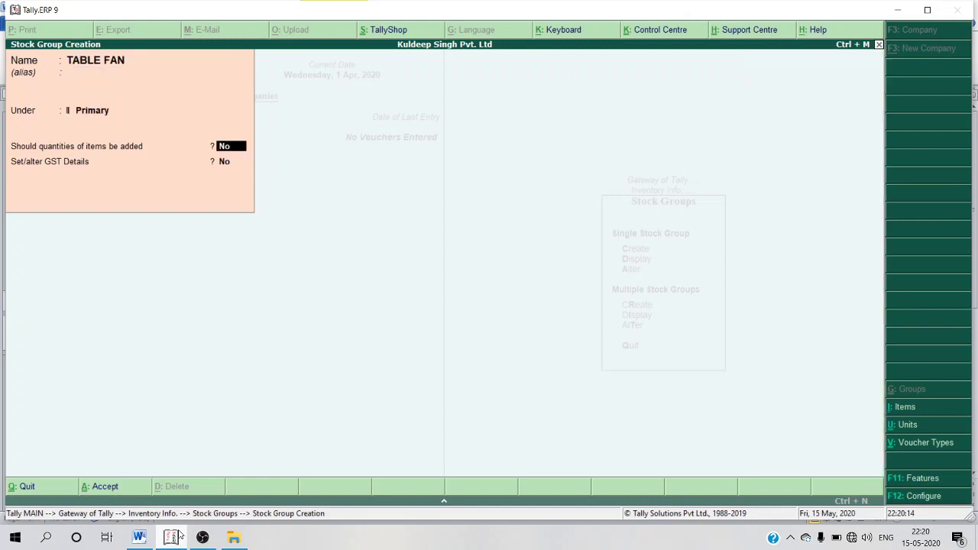
key("BackSpace")
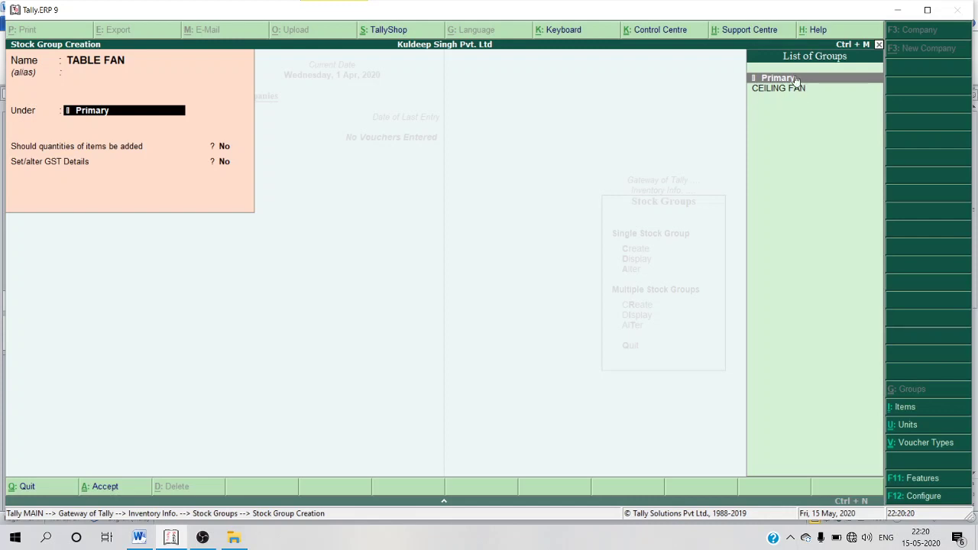
key("Return")
type("y")
key("Return")
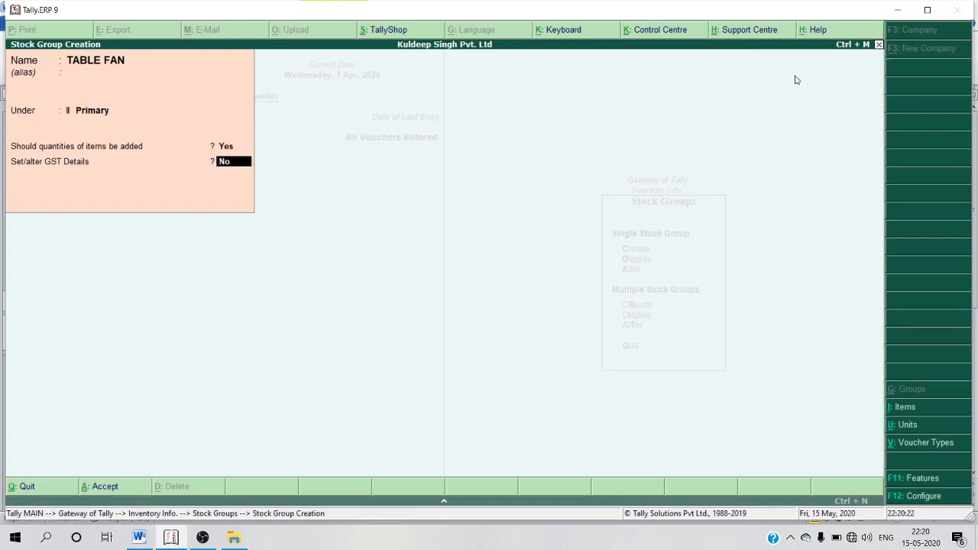
key("Return")
key("Return")
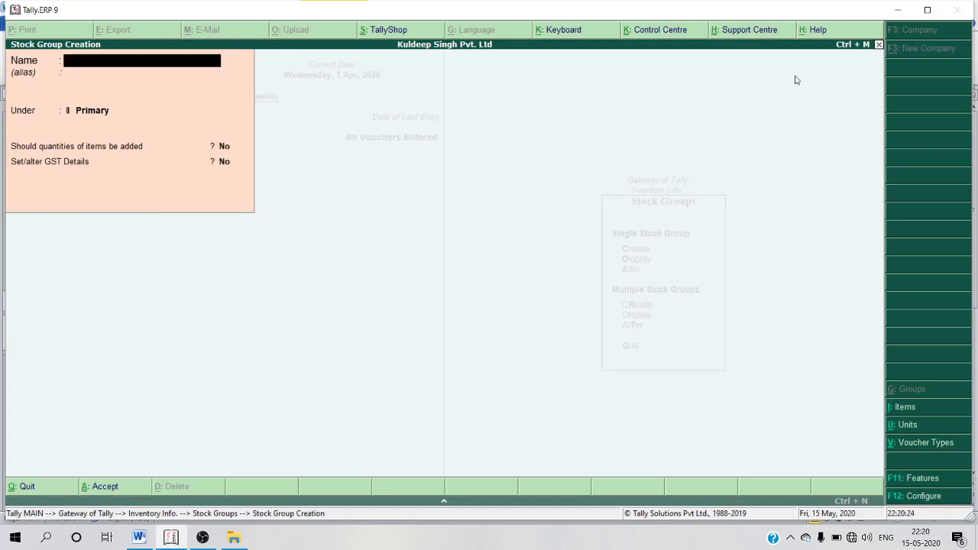
Step: Leave stock group creation and check the list of existing stock groups available for display
key("Escape")
key("Return")
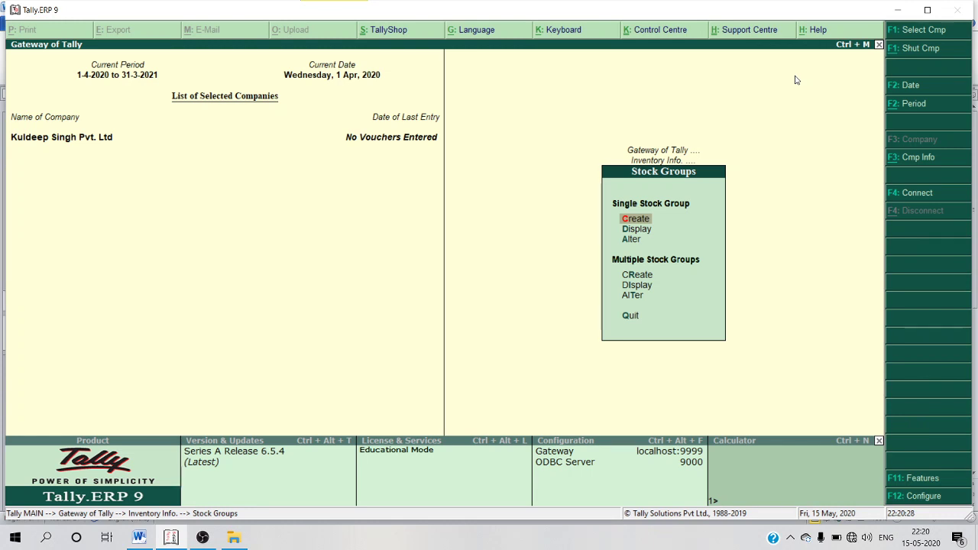
key("Down")
key("Return")
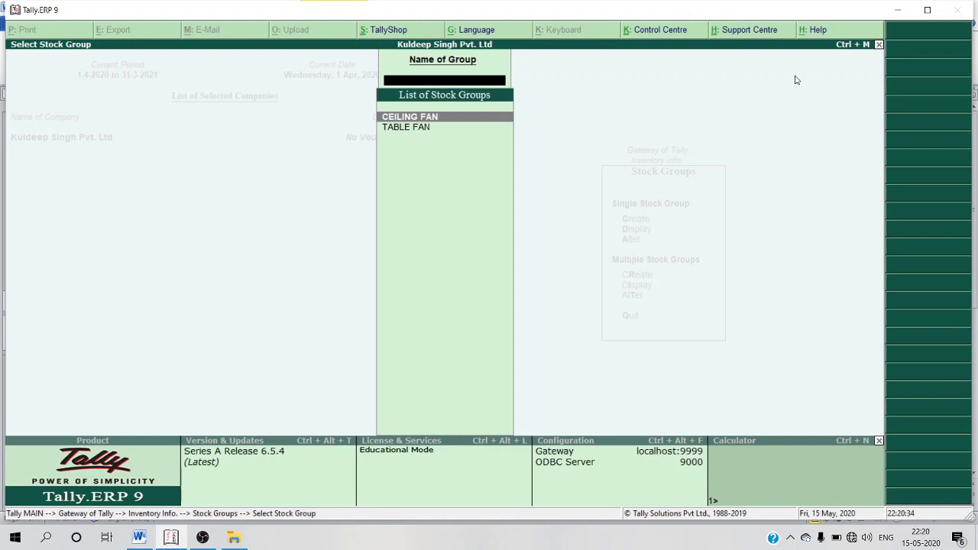
key("Escape")
key("Up")
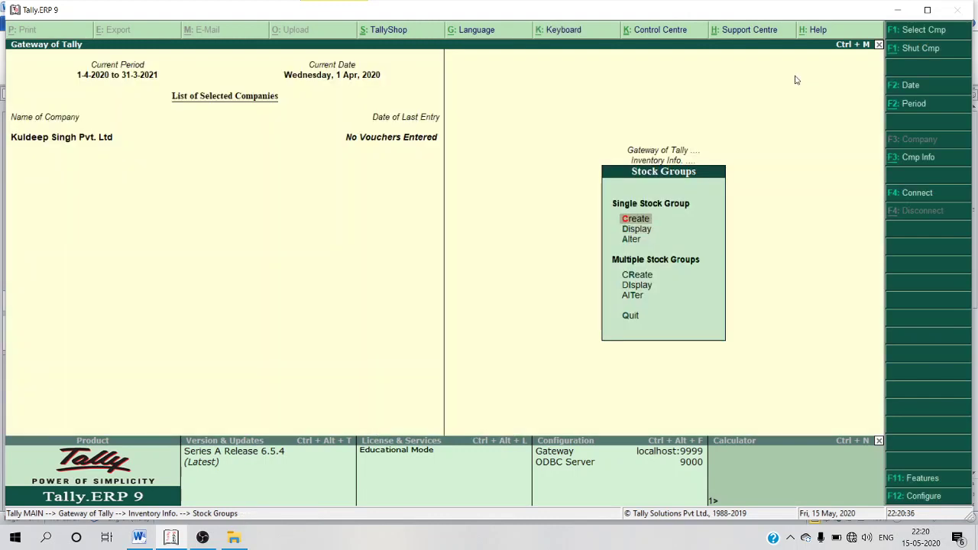
Step: Create a single stock group named MIXTURE GRINDER under Primary with adding of item quantities set to Yes
key("Return")
type("MI")
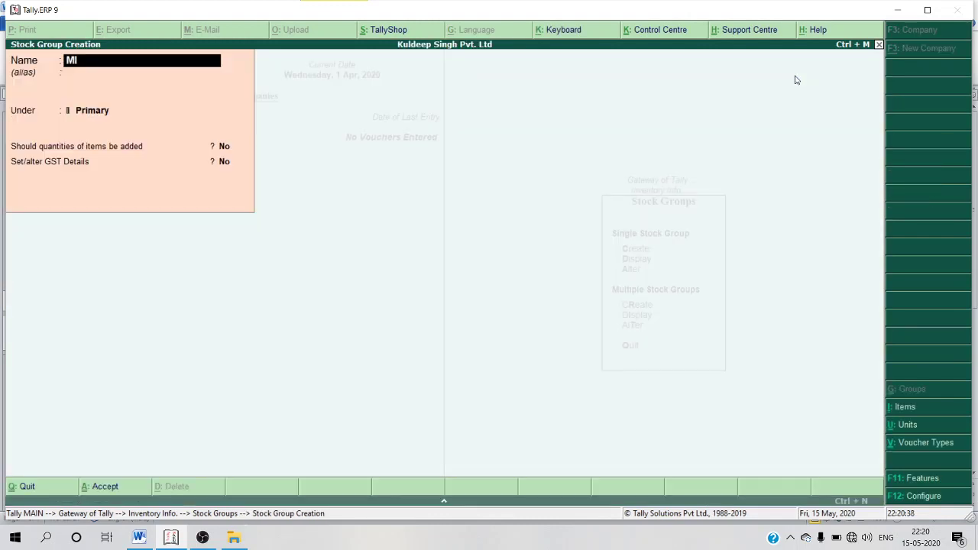
type("XTURE GRINDER")
key("Return")
key("Return")
key("Return")
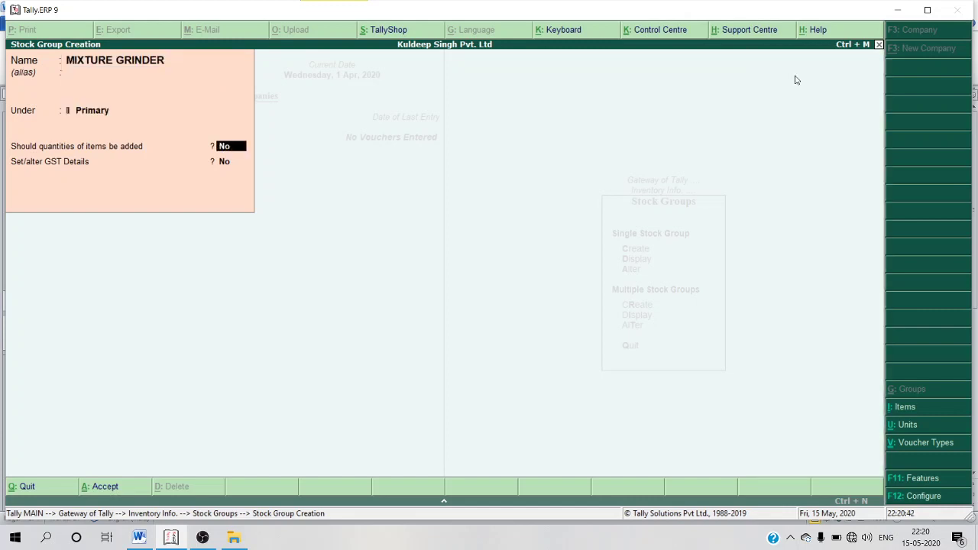
key("y")
key("Return")
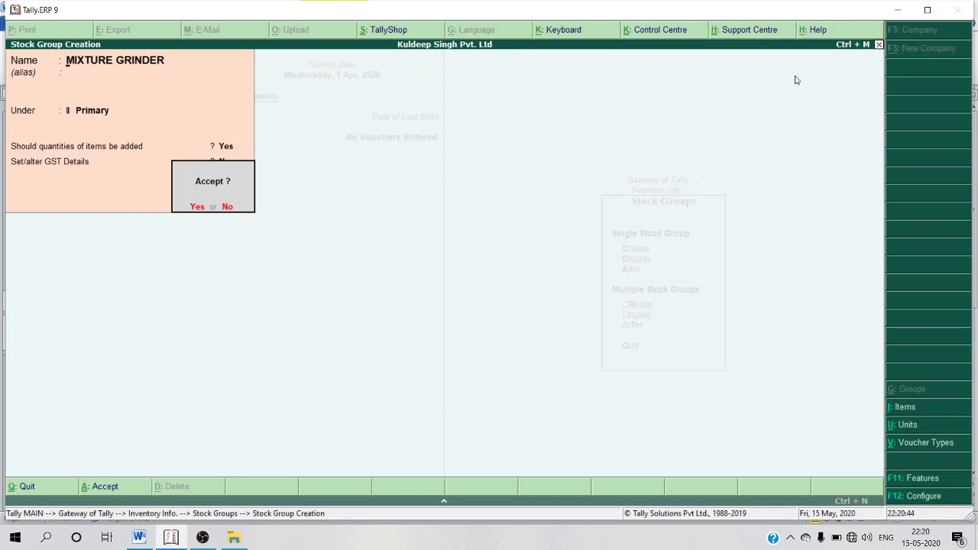
key("Return")
Step: Create an LED BULB stock group under Primary with adding of item quantities set to Yes
type("LED BUL")
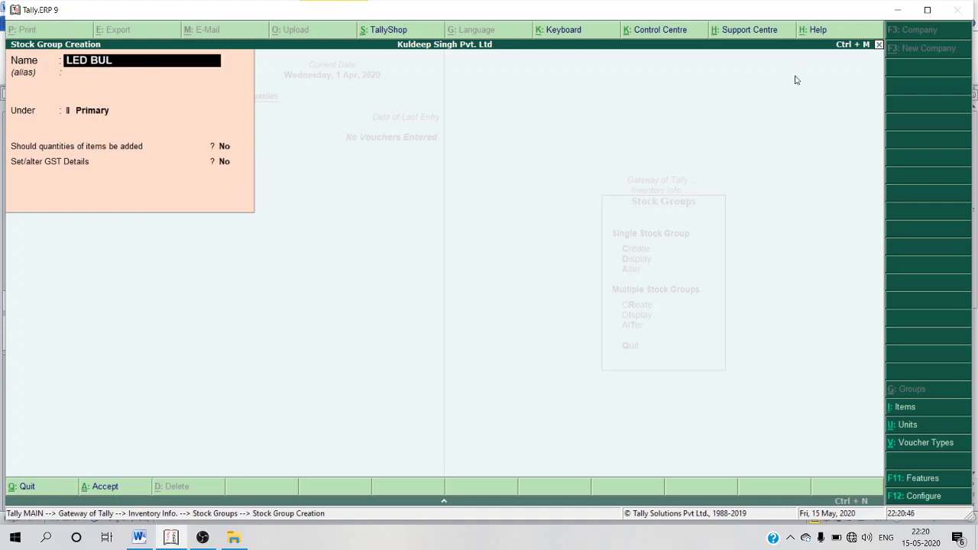
type("B")
key("Return")
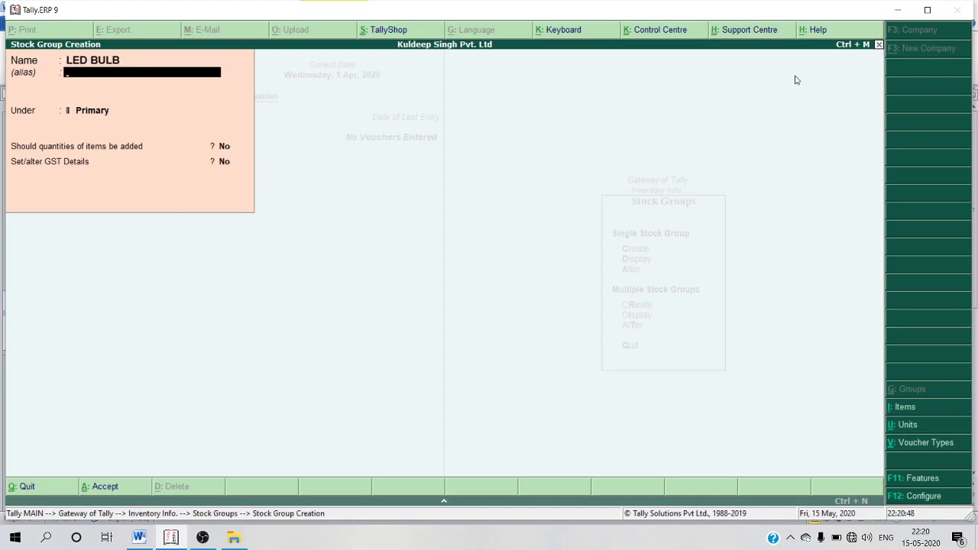
key("Return")
key("Return")
type("y")
key("Return")
key("Return")
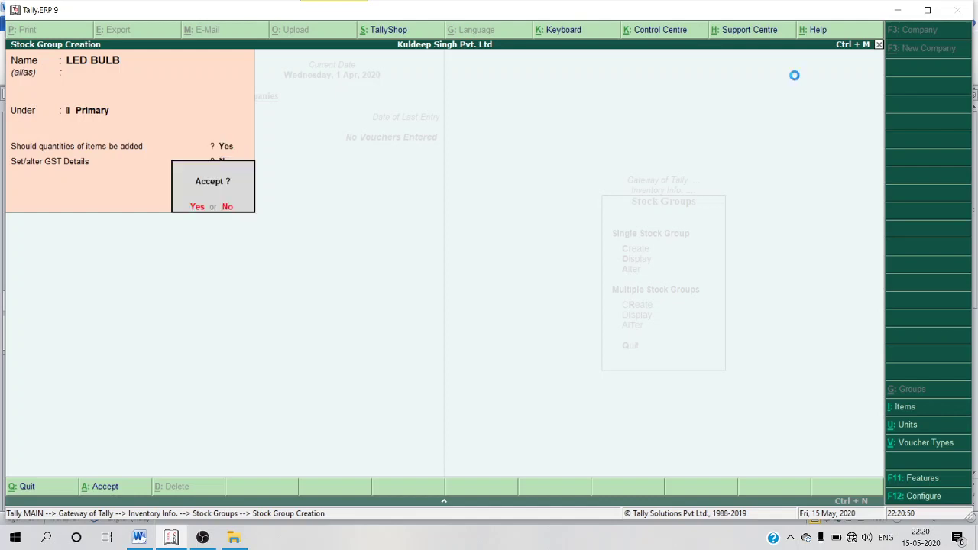
key("Return")
Step: Create a WALL CLOCK stock group under Primary with item quantities added set to Yes, and go back to the inventory masters
type("WALL CL")
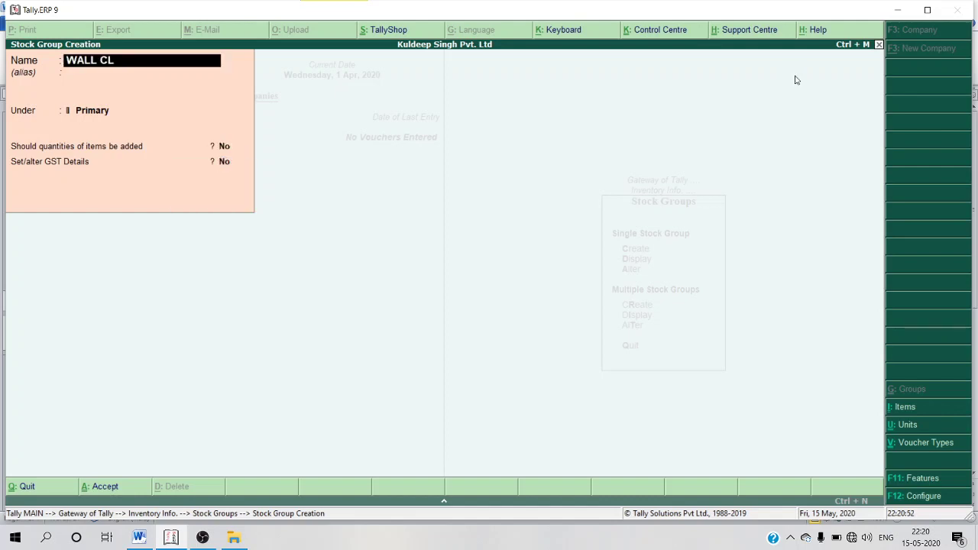
type("OCK")
key("Return")
key("Return")
key("Return")
type("y")
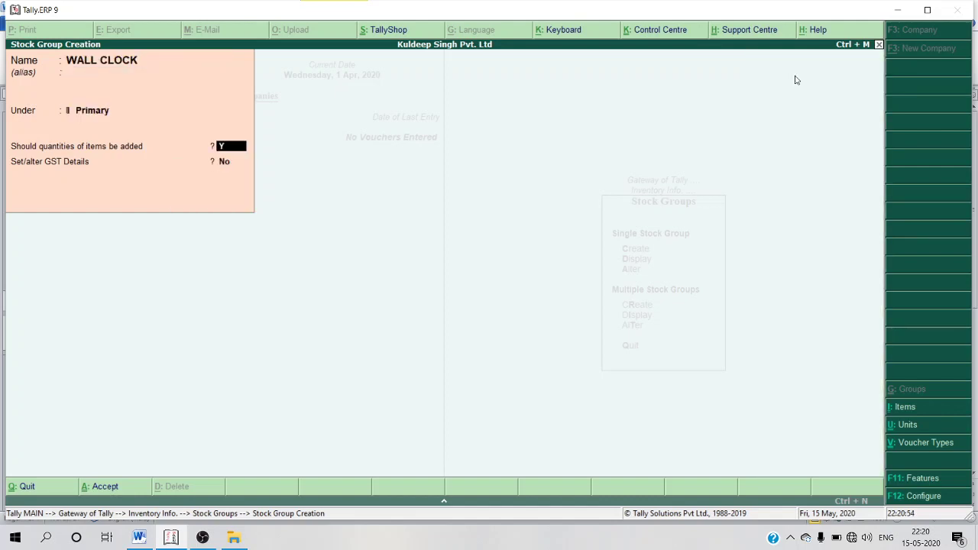
key("Return")
key("Return")
key("Return")
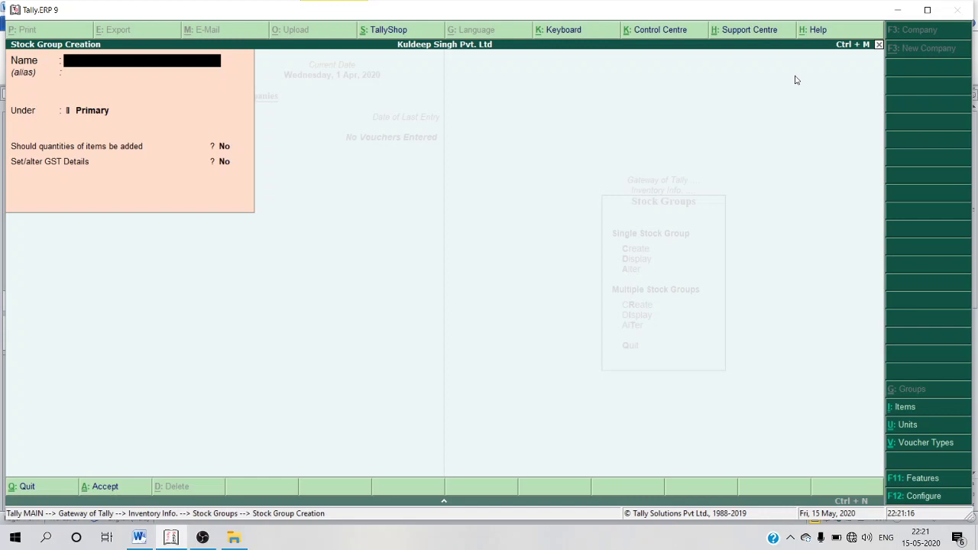
key("Escape")
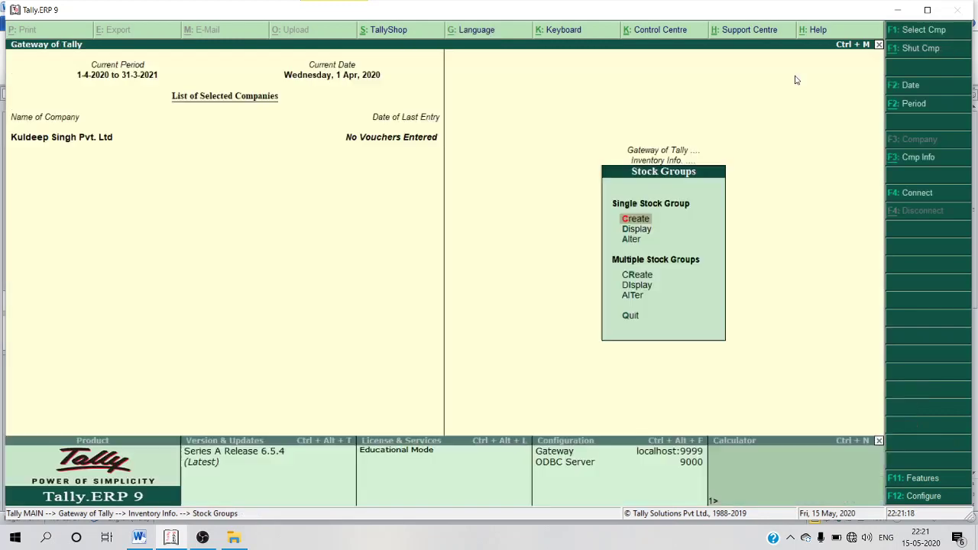
key("Escape")
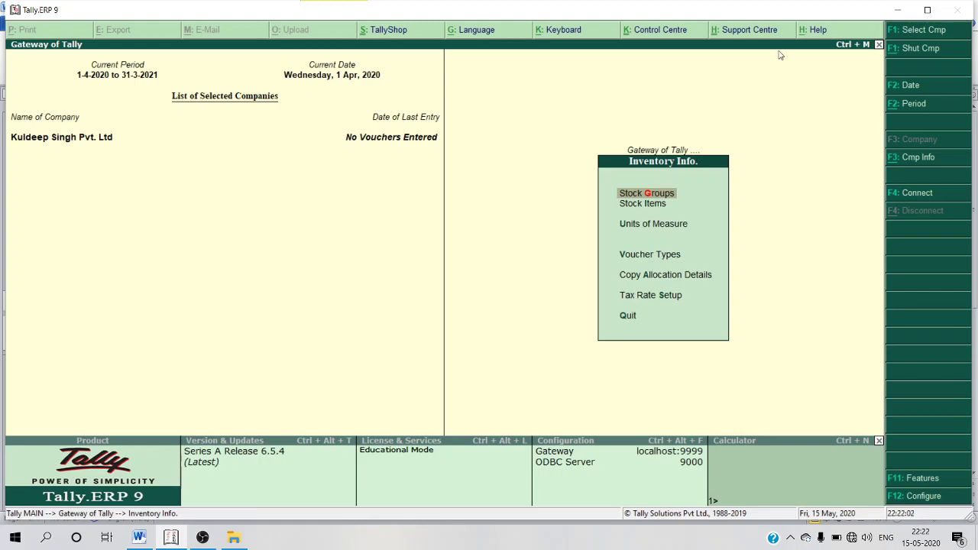
left_click(195, 541)
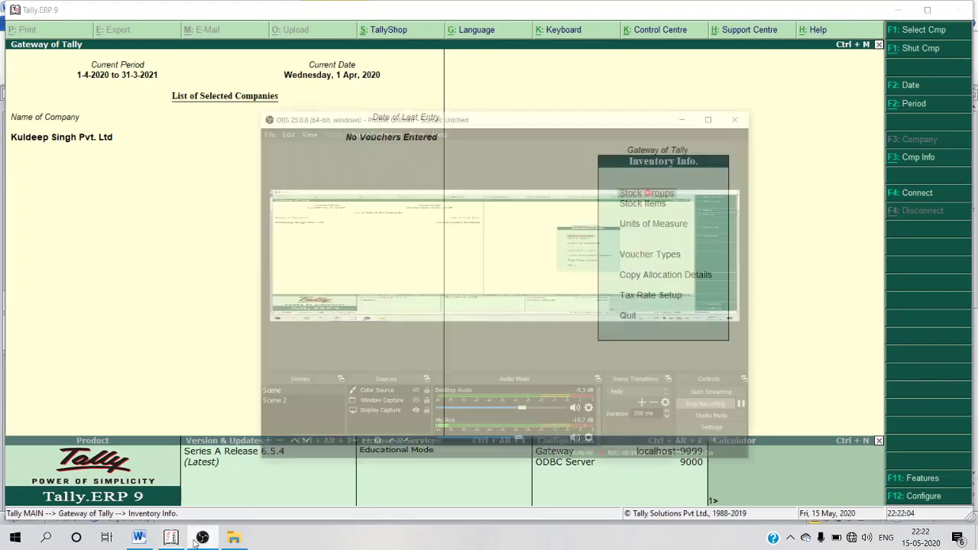